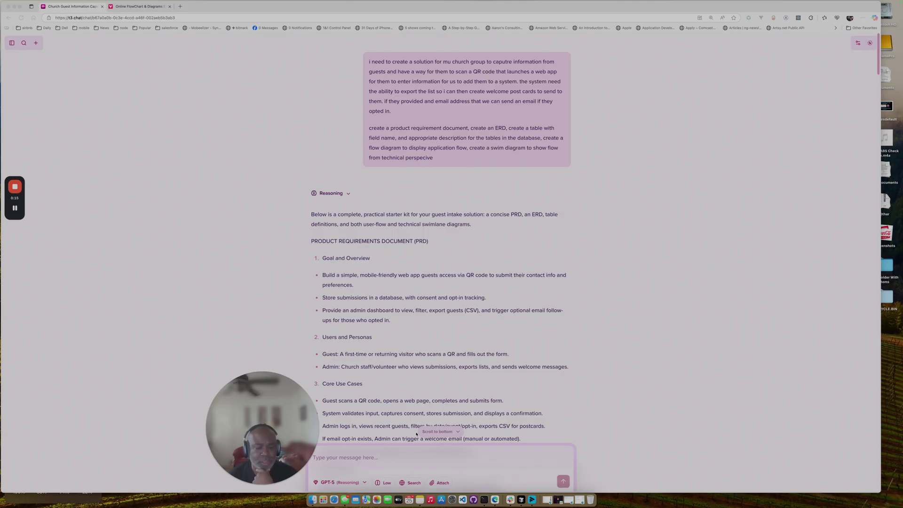
# Confirm GPT-5 (Reasoning) stays selected, glance at the rendered swimlane diagram, and return to the church guest chat.
pyautogui.click(349, 483)
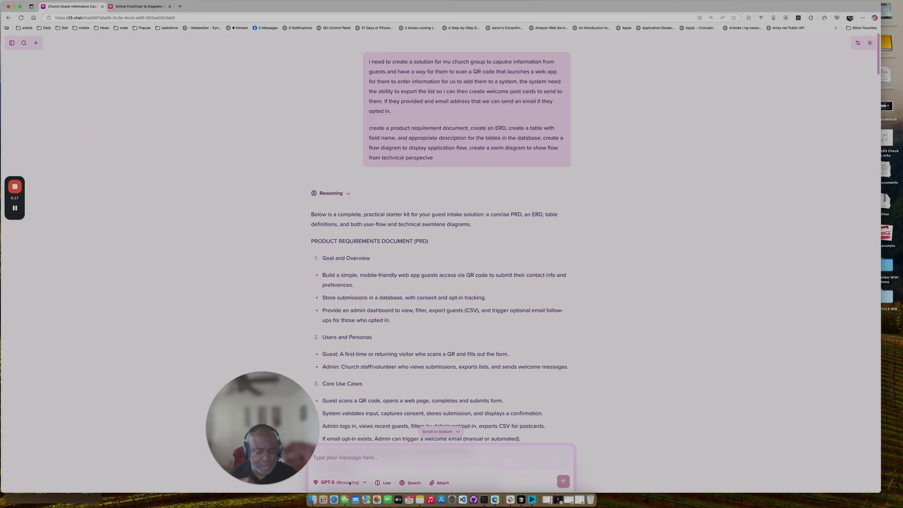
pyautogui.click(364, 483)
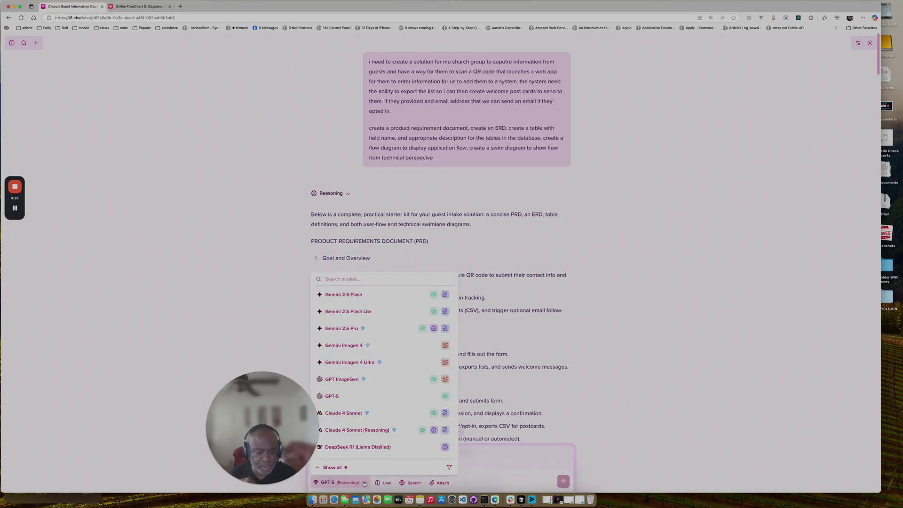
pyautogui.click(364, 483)
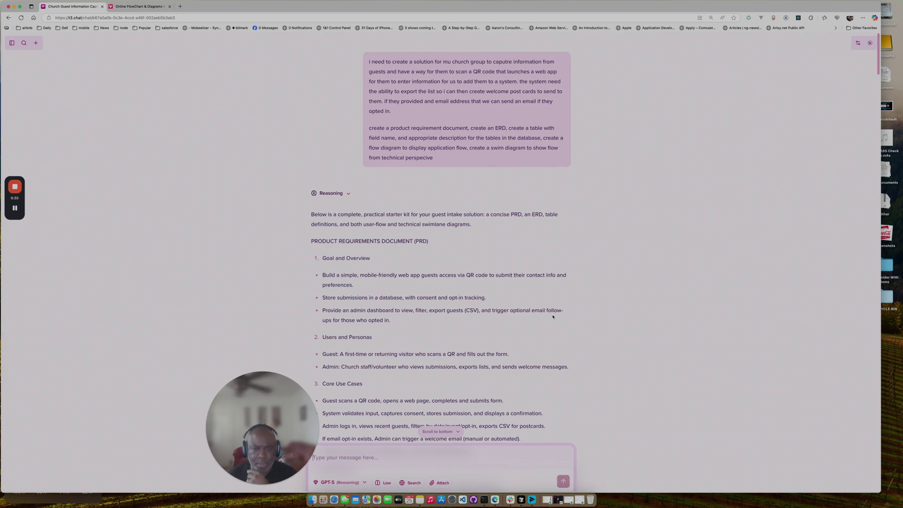
pyautogui.hotkey('ctrl', 'Tab')
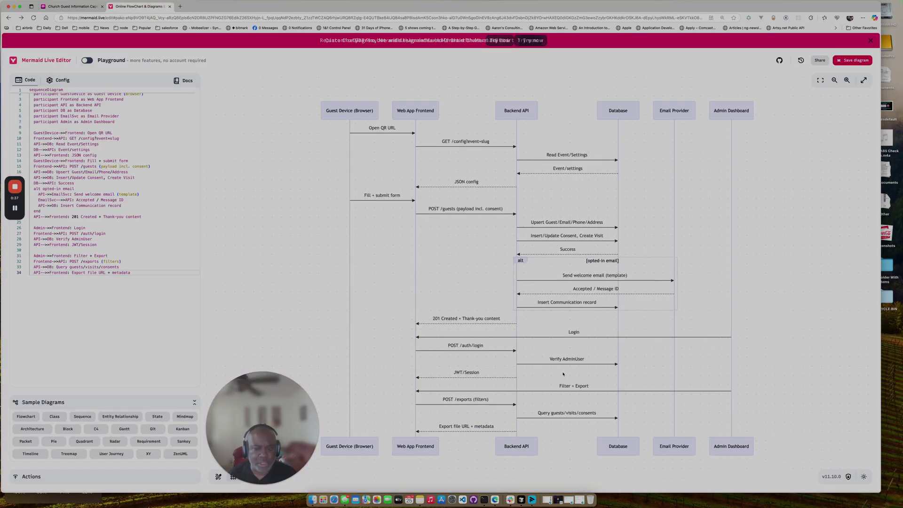
pyautogui.click(70, 6)
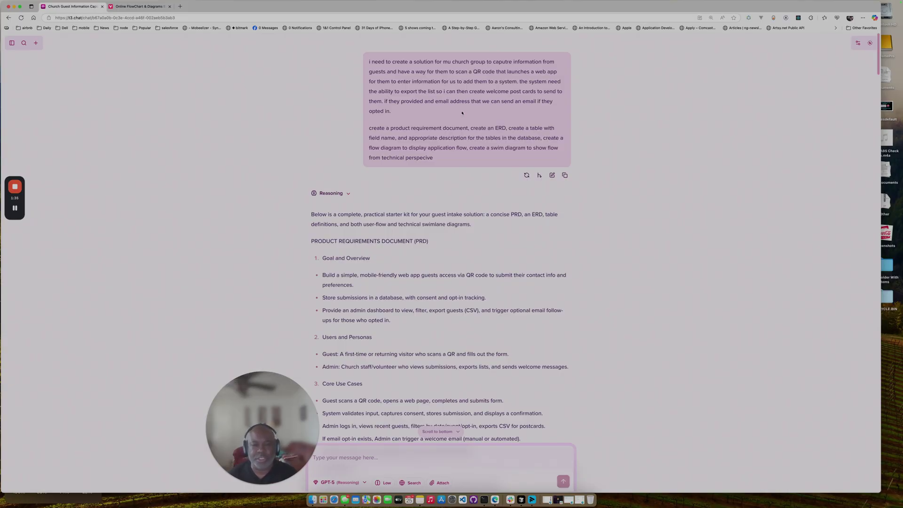
# Highlight the original request's first paragraph and its product requirement document request, then clear the selection.
pyautogui.moveTo(368, 62); pyautogui.dragTo(402, 109)
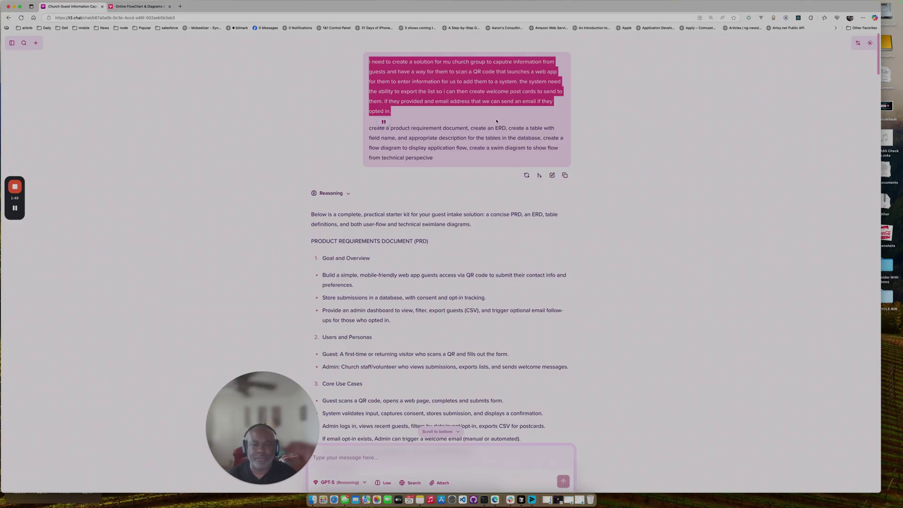
pyautogui.click(446, 62)
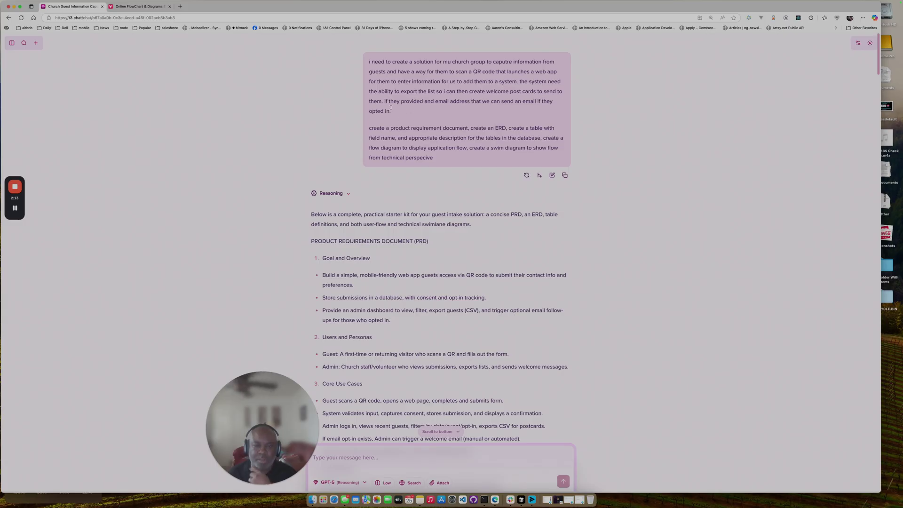
pyautogui.click(372, 128)
pyautogui.moveTo(372, 128); pyautogui.dragTo(469, 126)
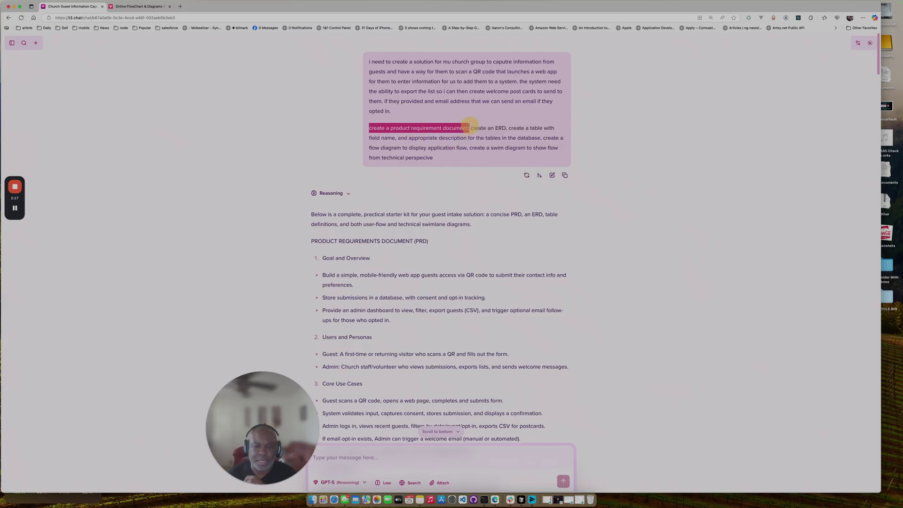
pyautogui.click(494, 150)
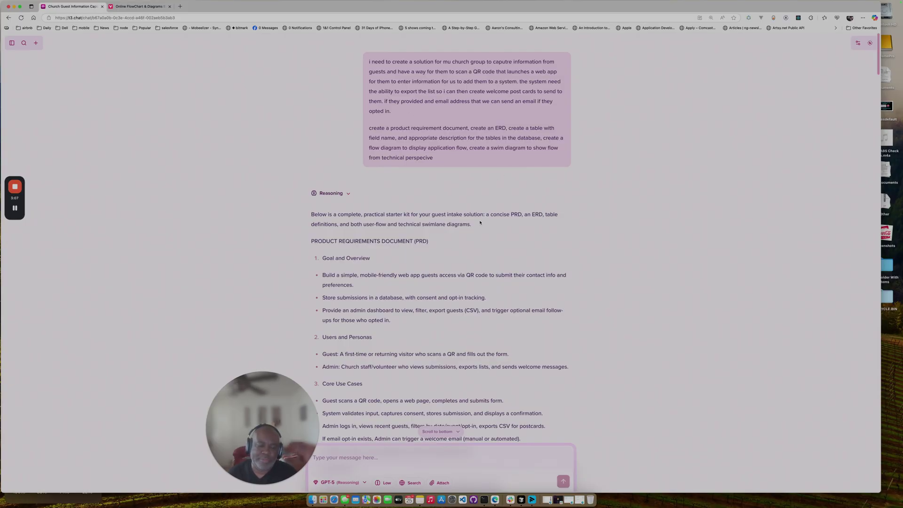
# Scroll past the PRD's success metrics and constraints to the ERD entities Guest, Visit and CommunicationConsent.
pyautogui.scroll(-1, 615, 340)
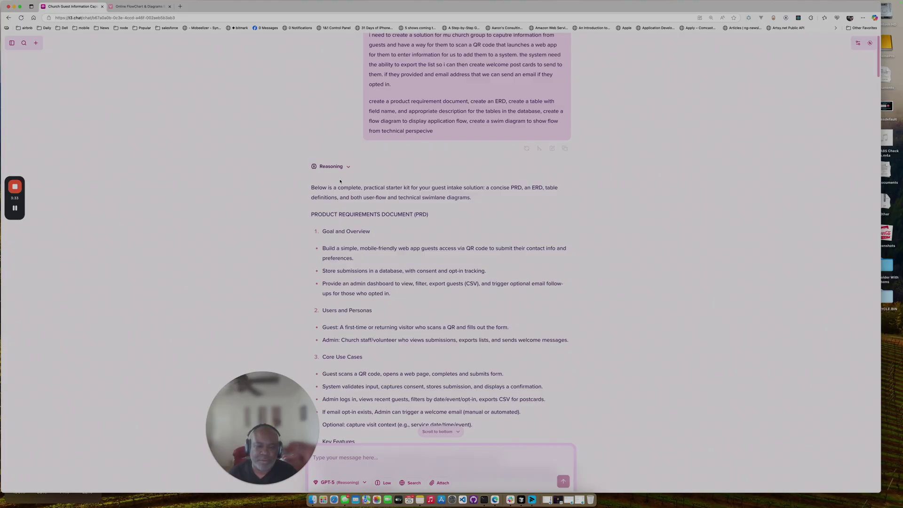
pyautogui.scroll(-3, 455, 248)
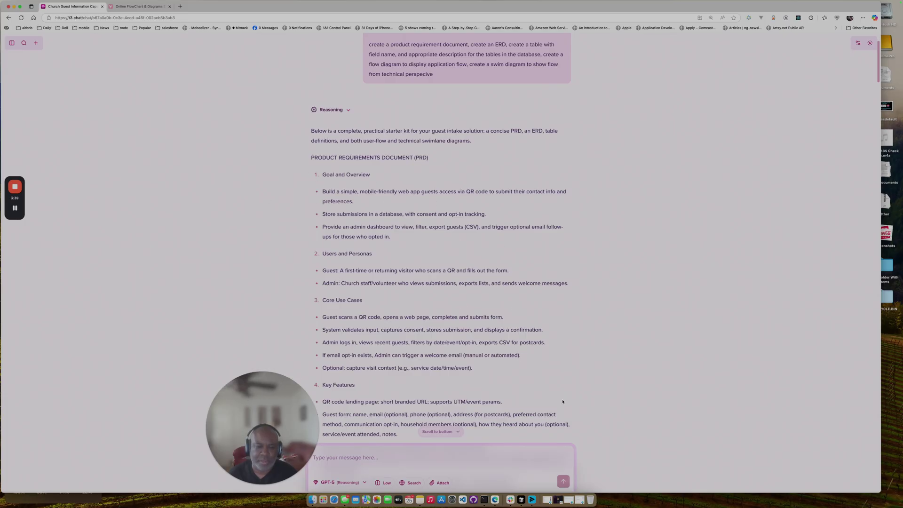
pyautogui.scroll(3, 491, 264)
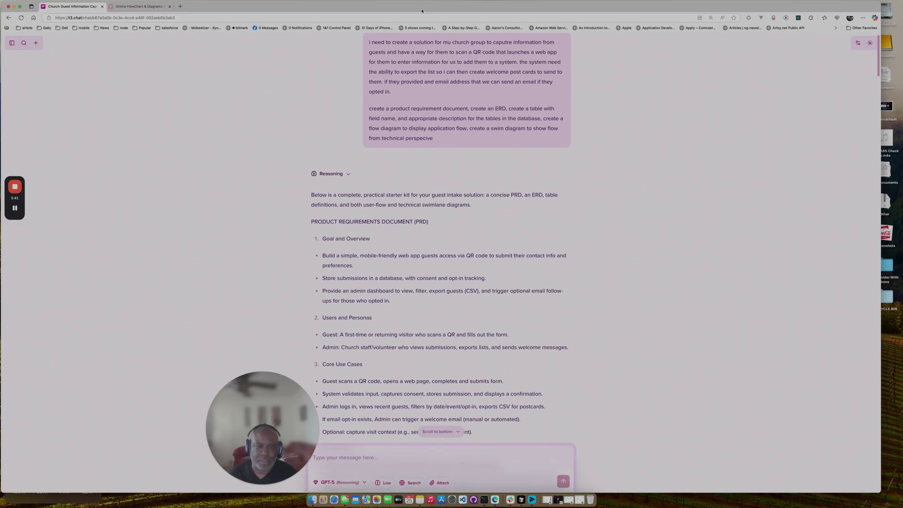
pyautogui.scroll(-3, 392, 157)
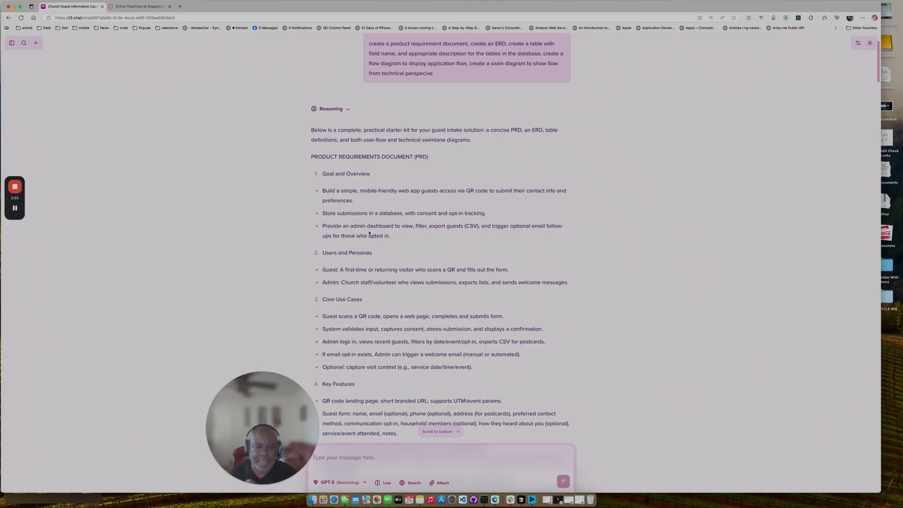
pyautogui.scroll(-2, 418, 245)
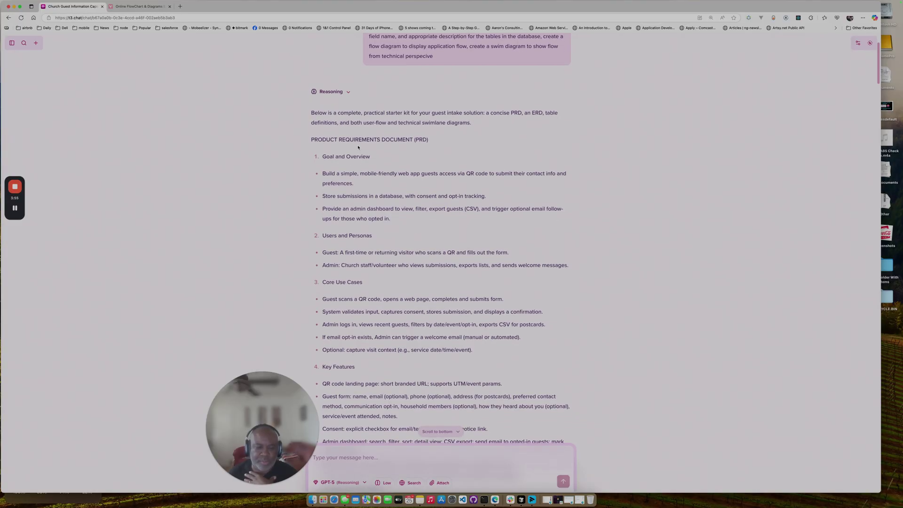
pyautogui.scroll(-4, 416, 231)
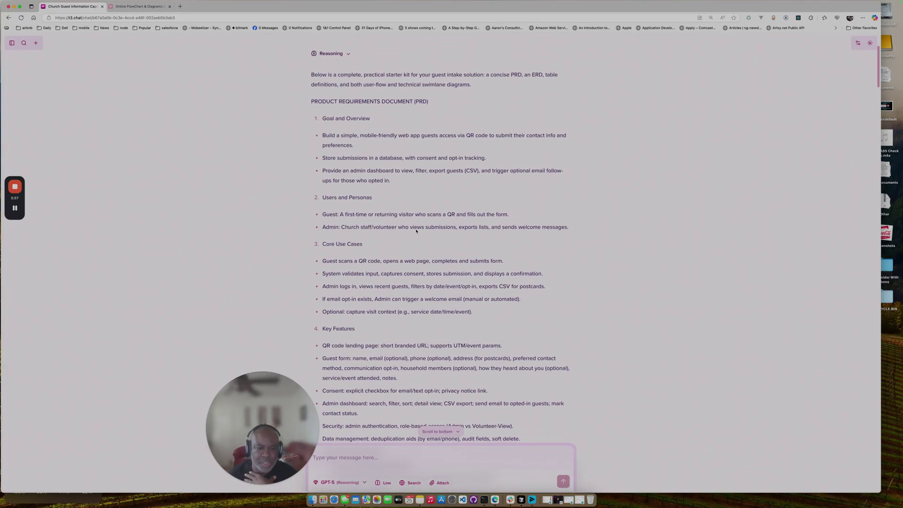
pyautogui.scroll(-2, 395, 258)
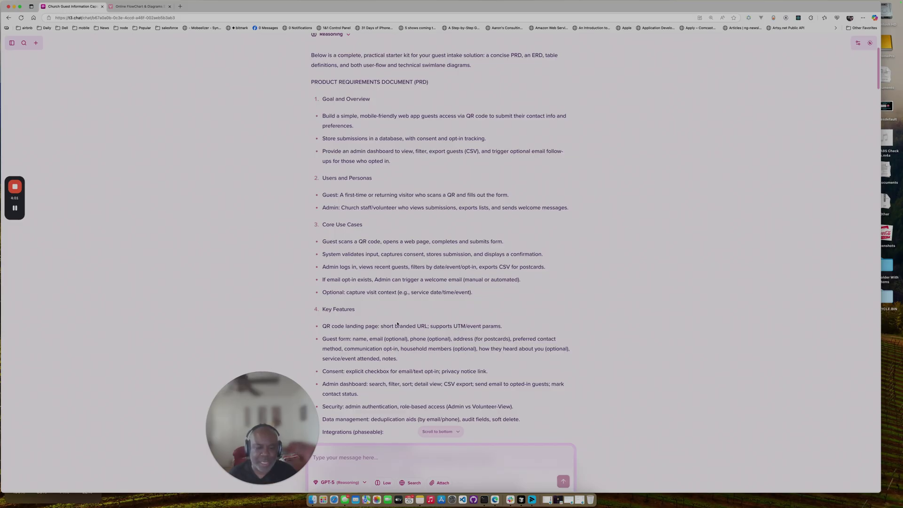
pyautogui.scroll(-6, 404, 324)
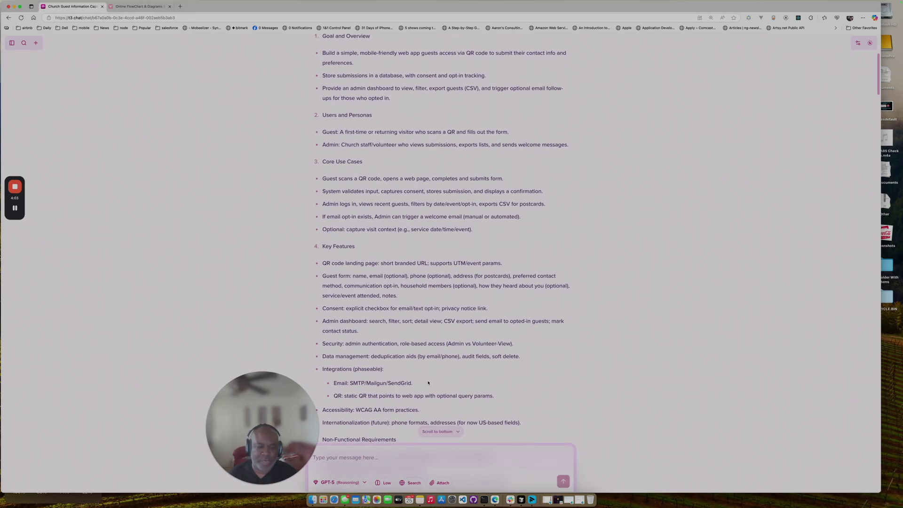
pyautogui.scroll(-5, 429, 372)
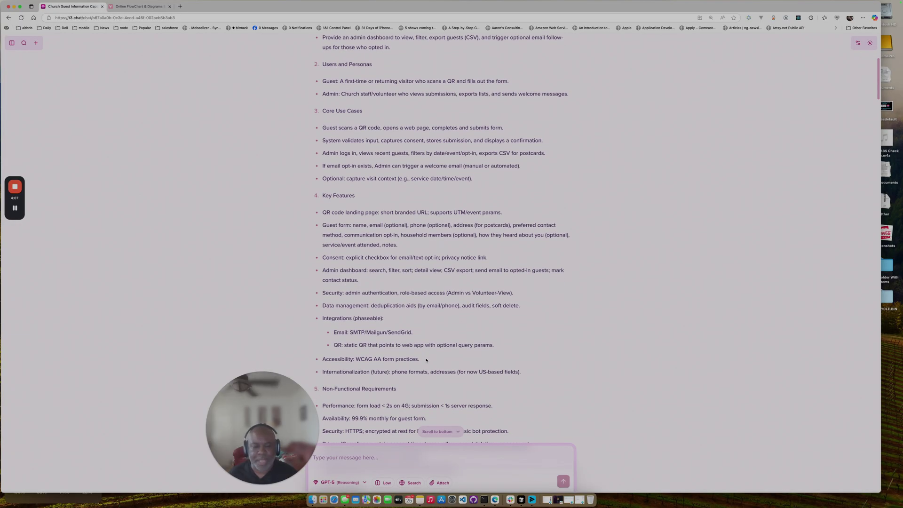
pyautogui.scroll(-5, 426, 360)
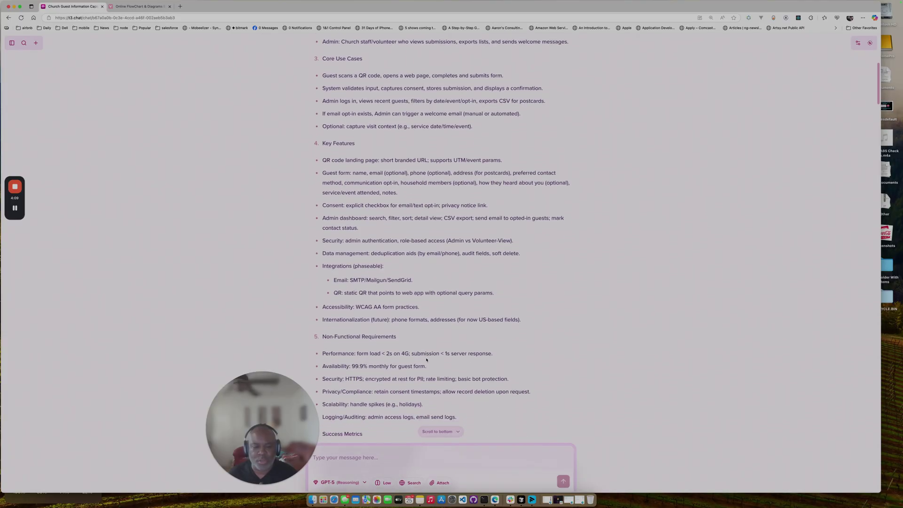
pyautogui.scroll(-2, 426, 360)
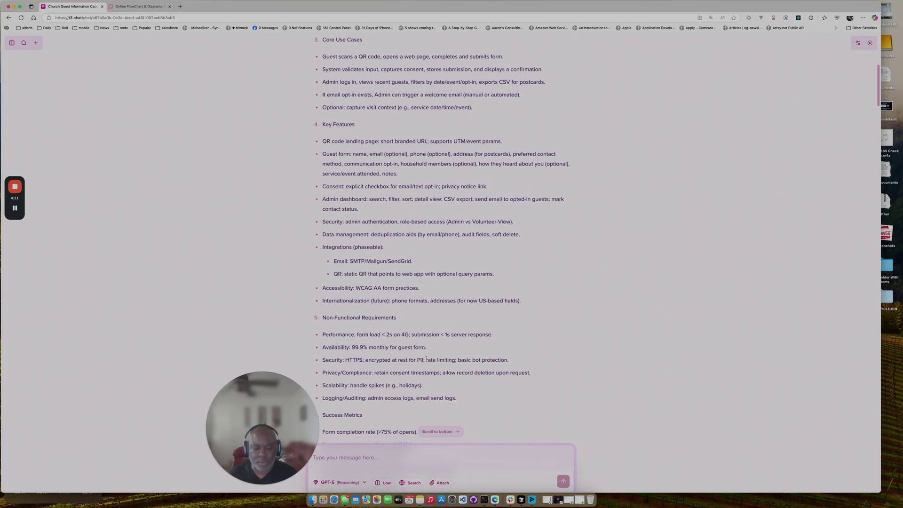
pyautogui.scroll(-20, 426, 360)
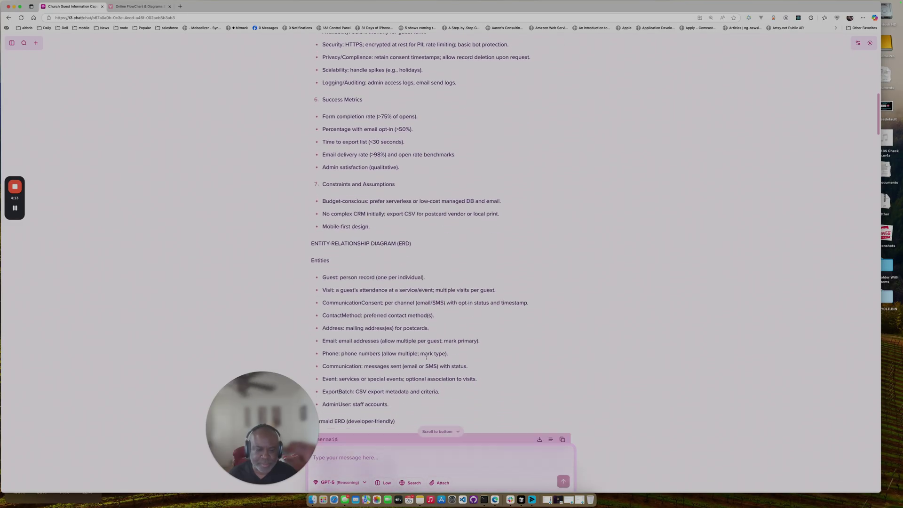
# Scroll into the Mermaid ERD code block and highlight the word 'mermaid'.
pyautogui.scroll(-14, 426, 360)
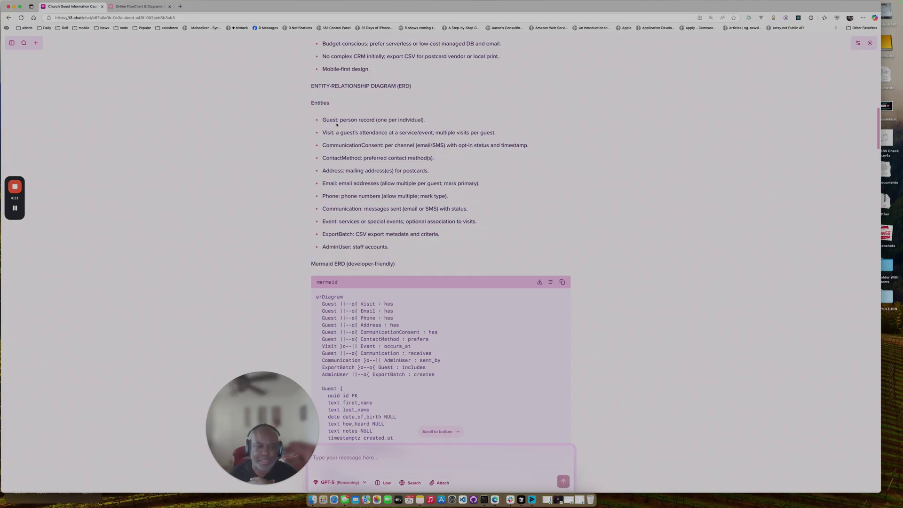
pyautogui.scroll(-7, 503, 328)
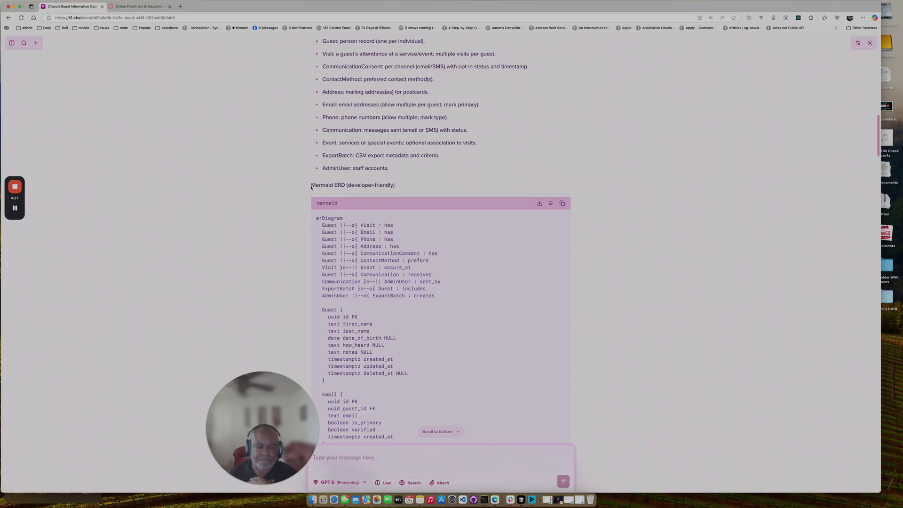
pyautogui.doubleClick(328, 204)
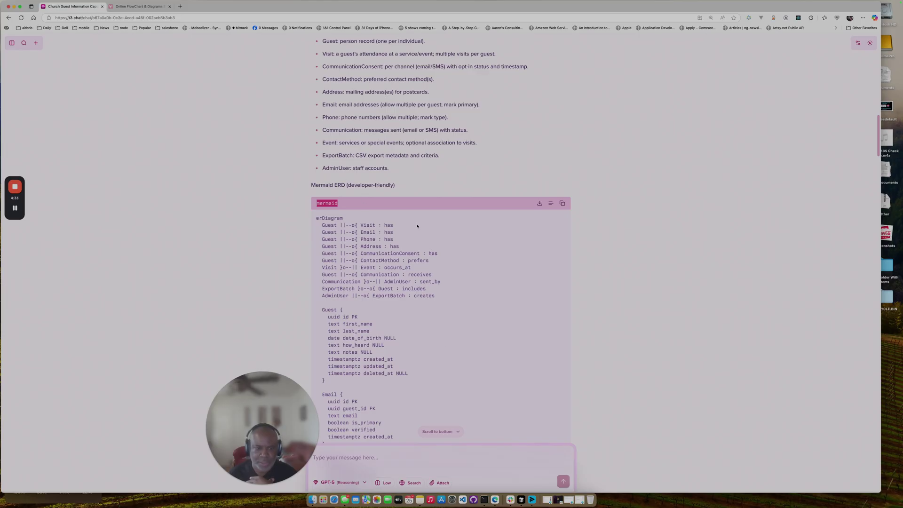
# Reach the Database Tables and Fields section, then select and deselect the Guest table fields.
pyautogui.scroll(-5, 417, 226)
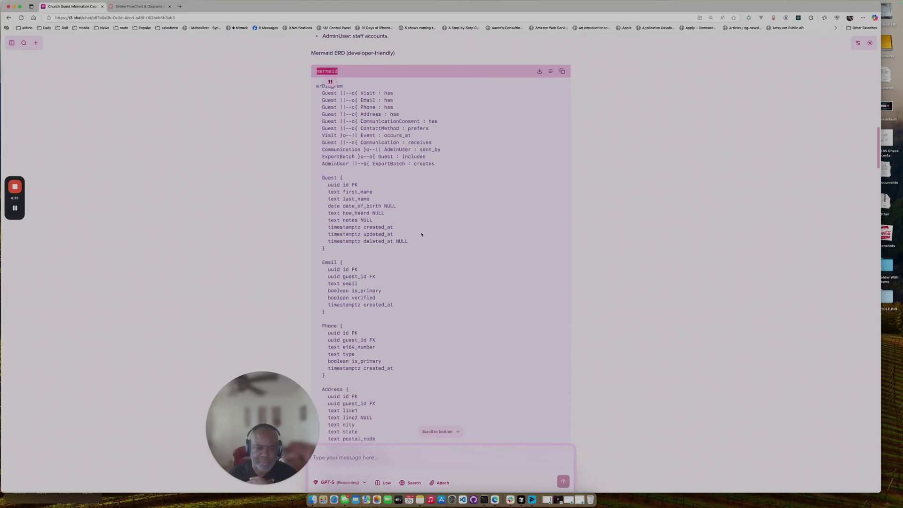
pyautogui.scroll(-11, 422, 235)
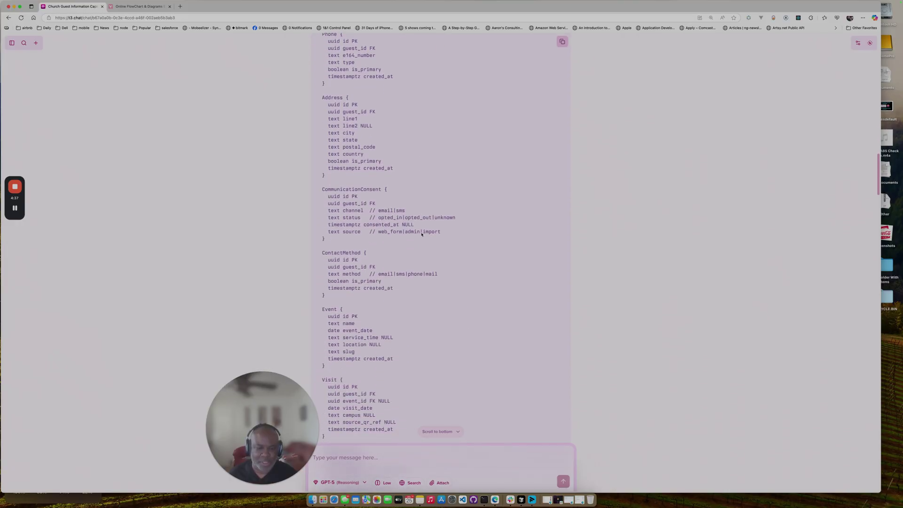
pyautogui.scroll(-9, 422, 234)
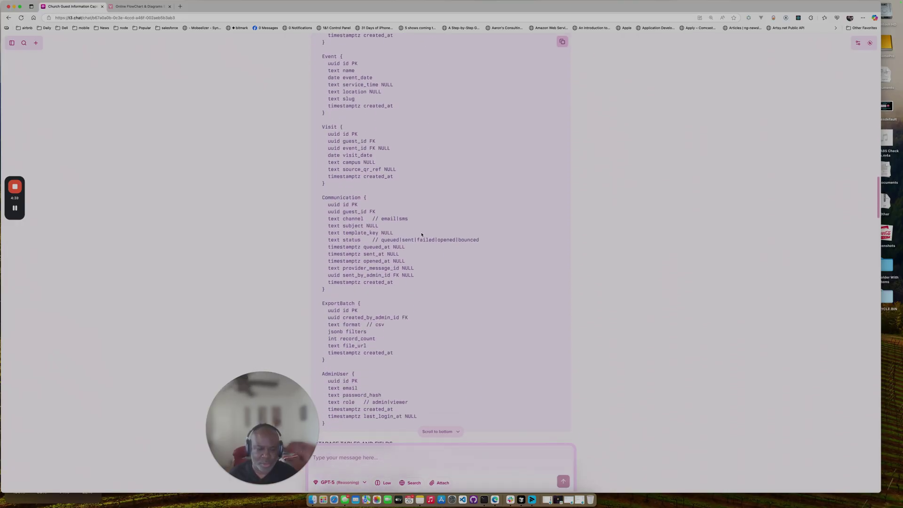
pyautogui.scroll(-11, 422, 235)
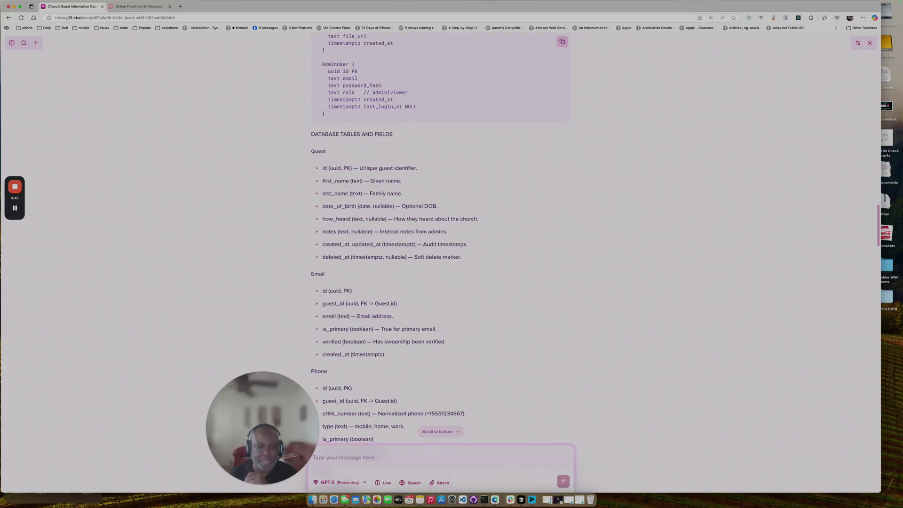
pyautogui.moveTo(313, 151)
pyautogui.mouseDown()
pyautogui.moveTo(484, 226)
pyautogui.moveTo(504, 266)
pyautogui.mouseUp()
pyautogui.click(520, 215)
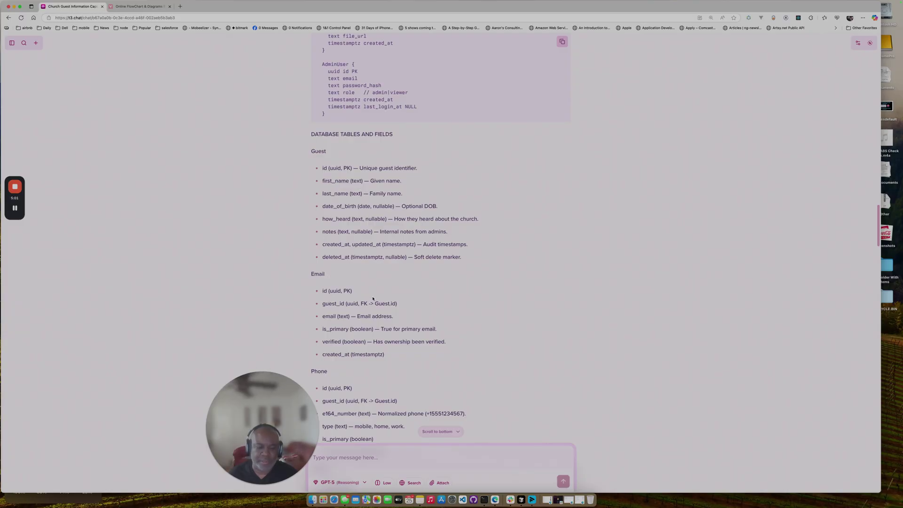
# Scroll past the tables, indexes, application flowchart and ASCII fallback to the SWIMLANE DIAGRAM block.
pyautogui.scroll(-3, 373, 298)
pyautogui.scroll(-12, 352, 285)
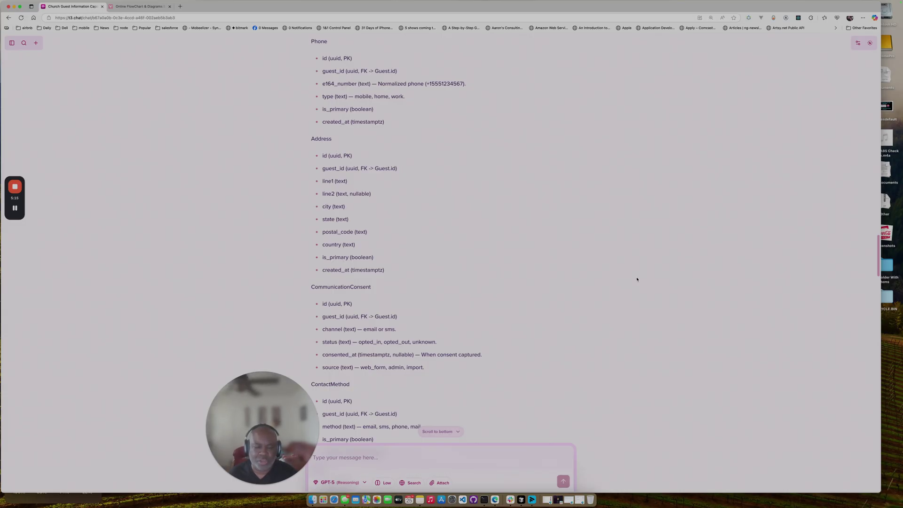
pyautogui.scroll(-5, 641, 280)
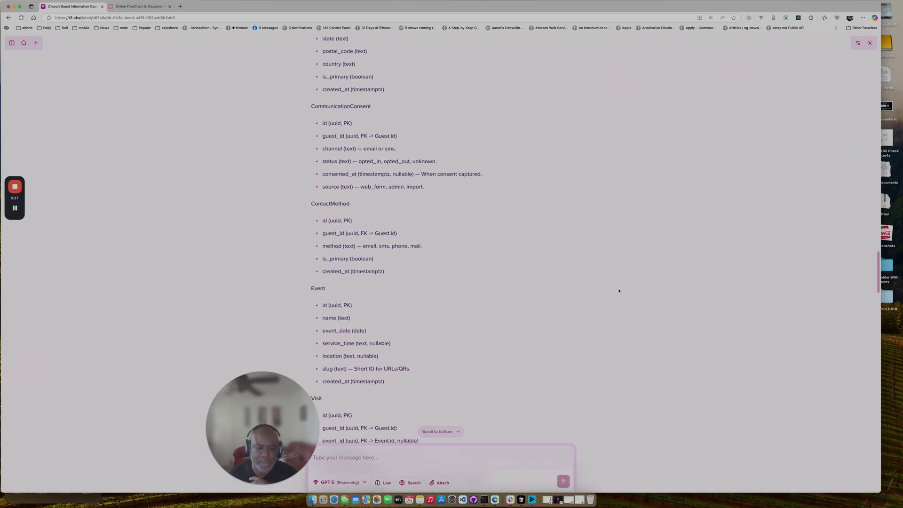
pyautogui.scroll(-2, 619, 290)
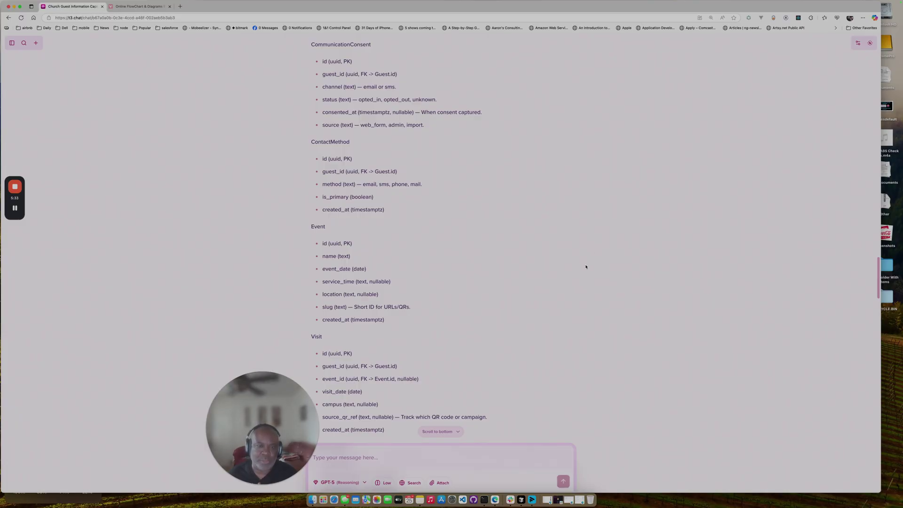
pyautogui.scroll(1, 586, 267)
pyautogui.scroll(-10, 586, 266)
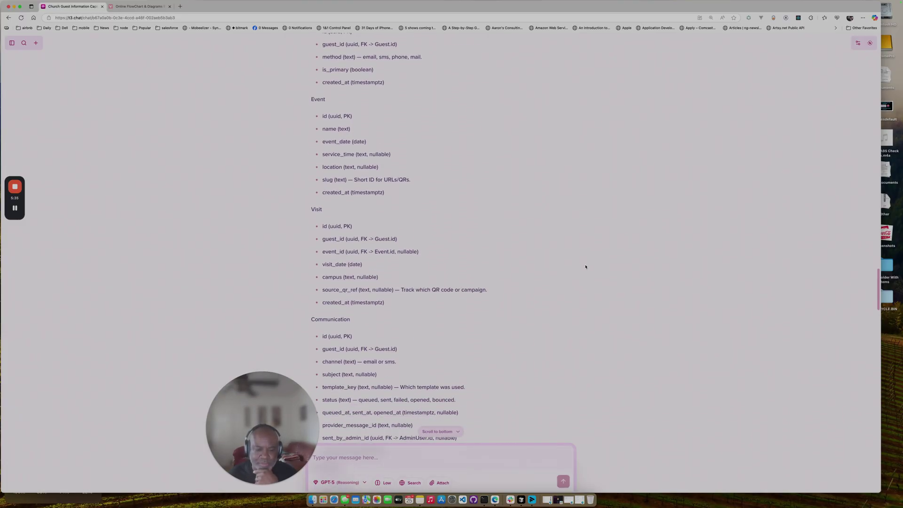
pyautogui.scroll(-20, 585, 267)
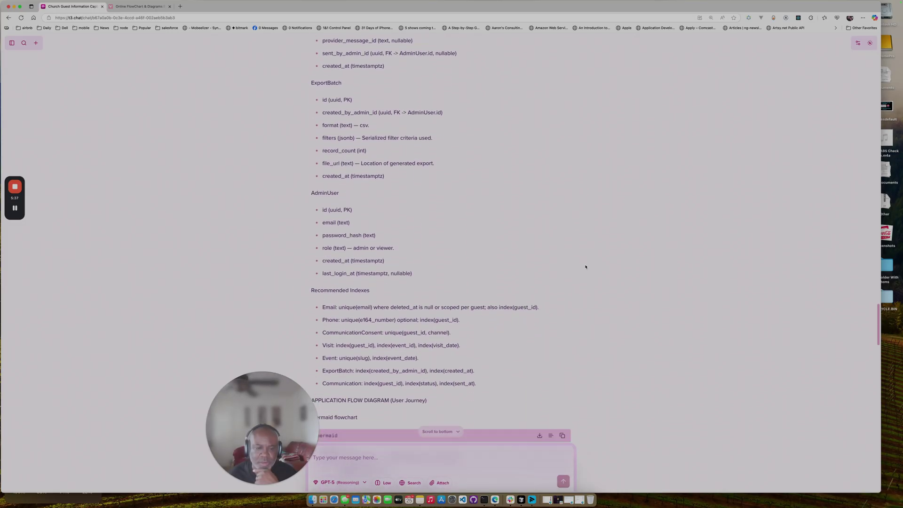
pyautogui.scroll(-5, 586, 267)
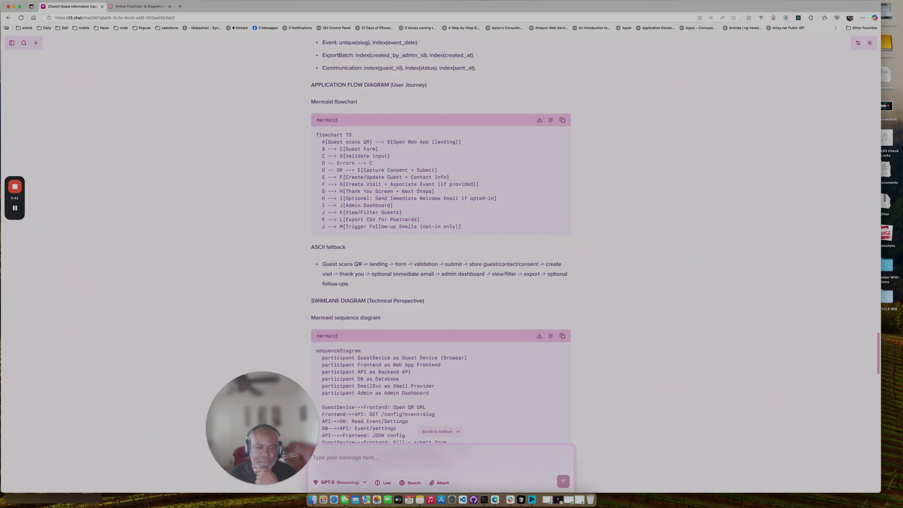
# Copy the sequenceDiagram code block's contents and switch to the Mermaid Live Editor tab.
pyautogui.scroll(-1, 330, 157)
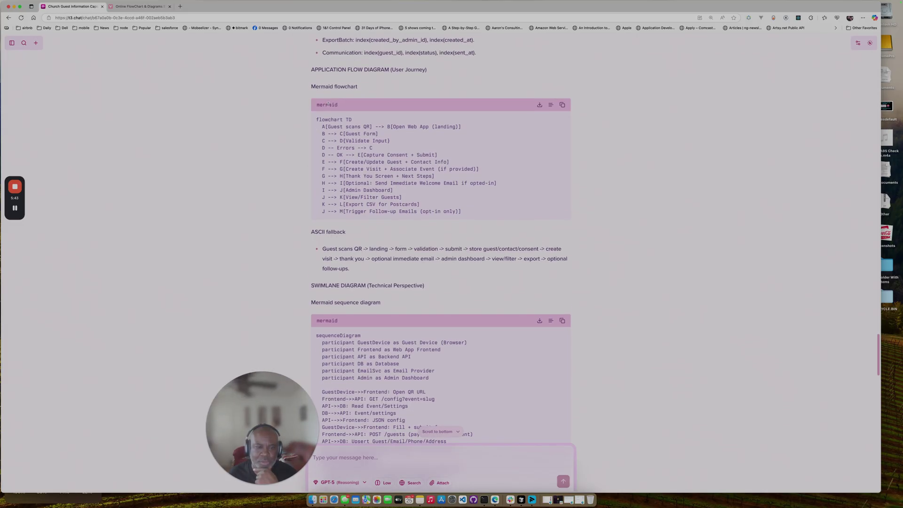
pyautogui.scroll(-6, 369, 181)
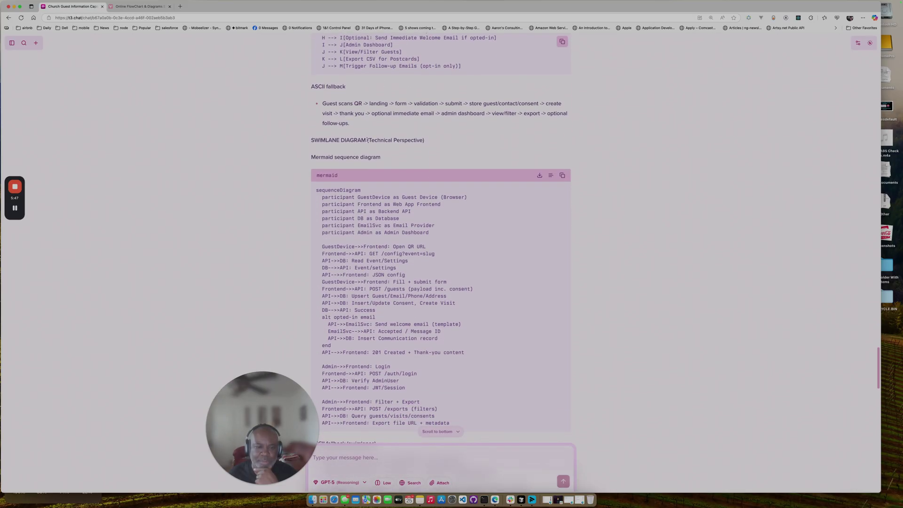
pyautogui.scroll(-4, 436, 198)
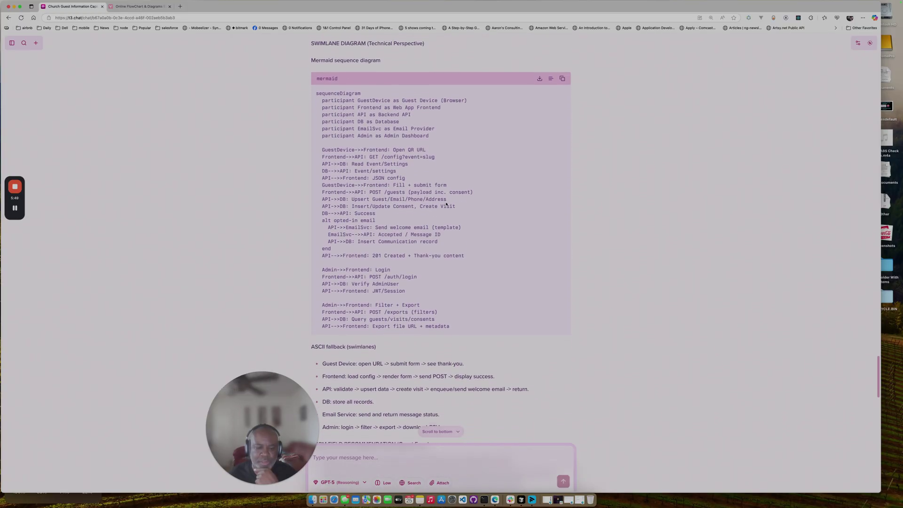
pyautogui.scroll(-1, 446, 204)
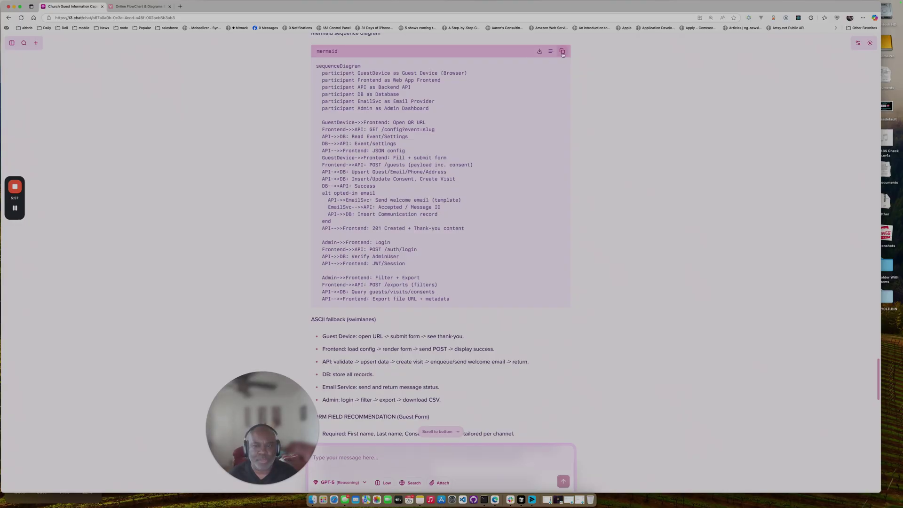
pyautogui.click(562, 51)
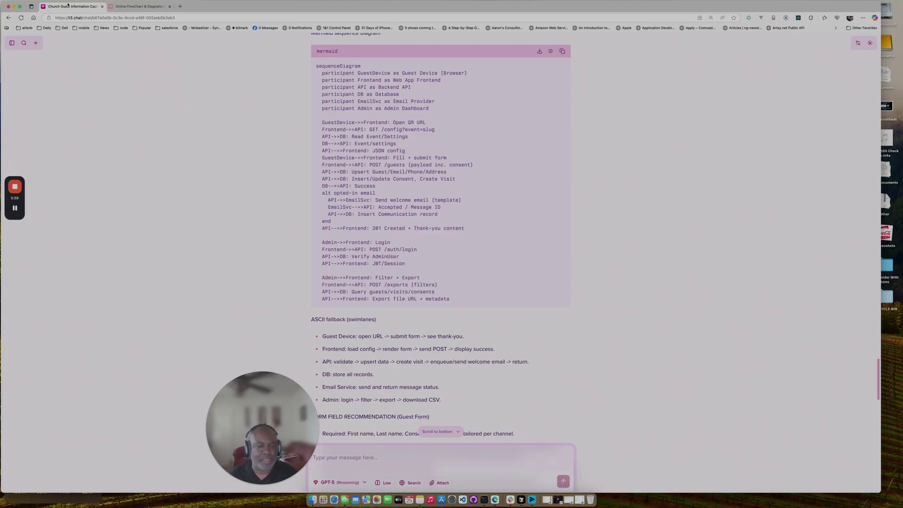
pyautogui.click(147, 6)
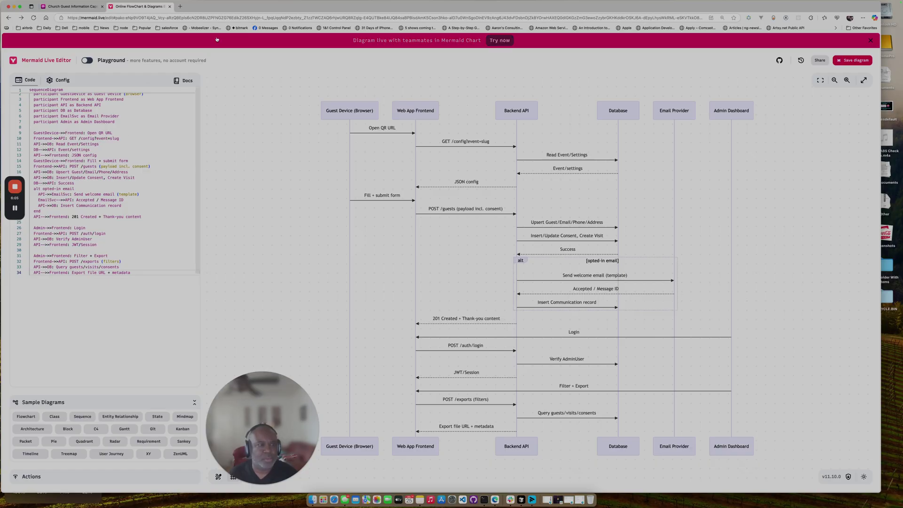
pyautogui.moveTo(213, 6); pyautogui.dragTo(555, 24)
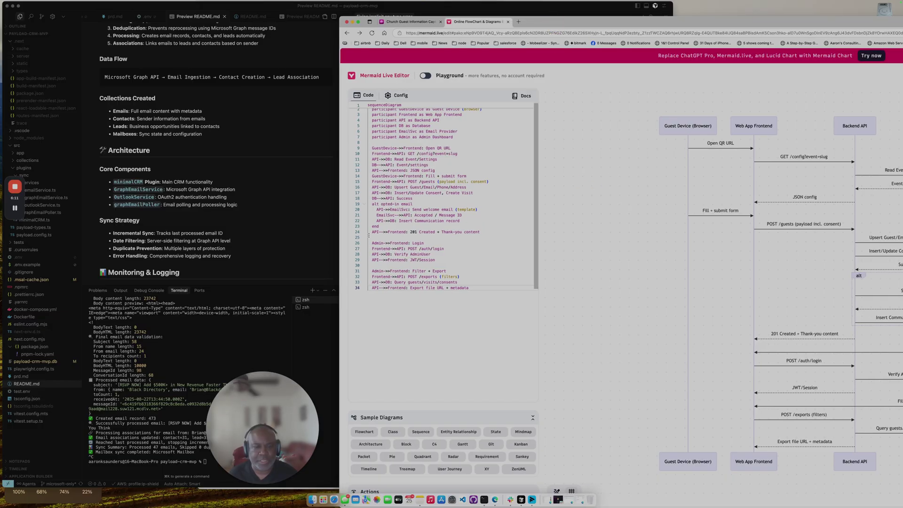
pyautogui.scroll(1, 436, 216)
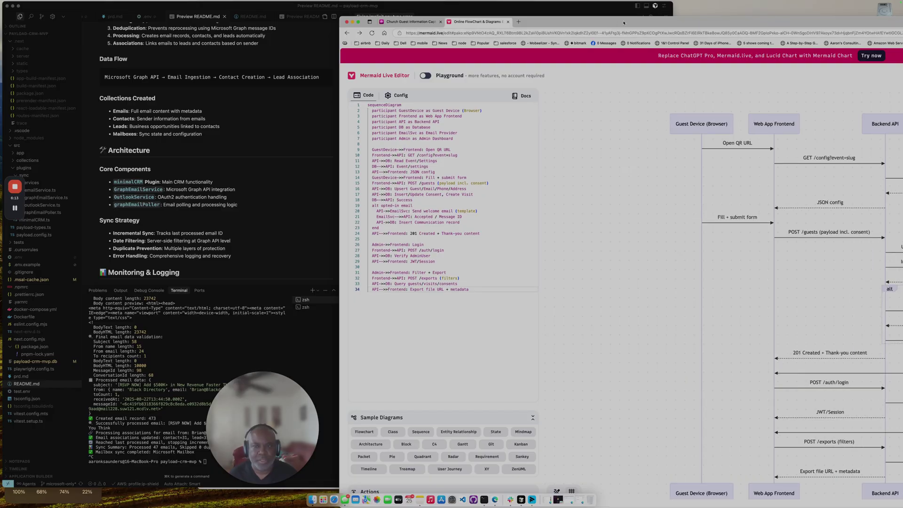
pyautogui.moveTo(623, 28); pyautogui.dragTo(285, 2)
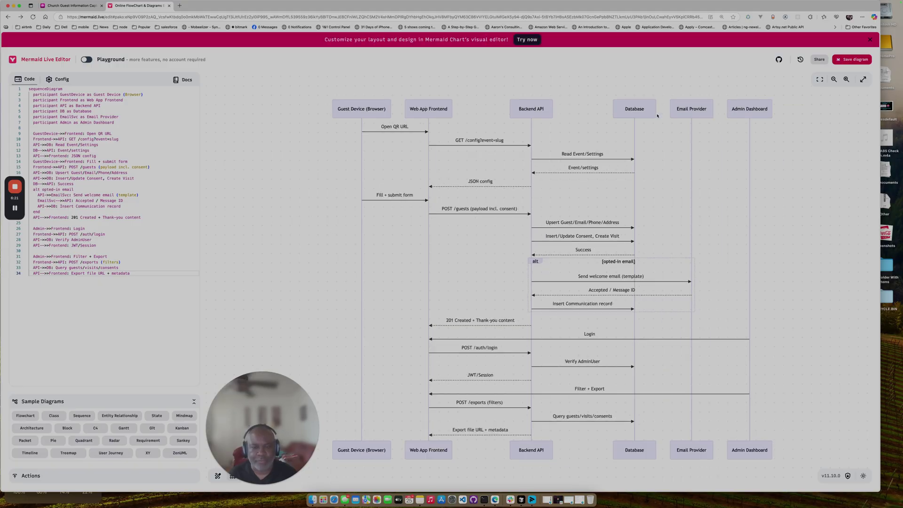
# Zoom and pan the canvas to read the guest POST upserting Guest/Email/Phone/Address and consent/visit inserts.
pyautogui.scroll(1, 659, 116)
pyautogui.scroll(-3, 784, 319)
pyautogui.scroll(3, 785, 320)
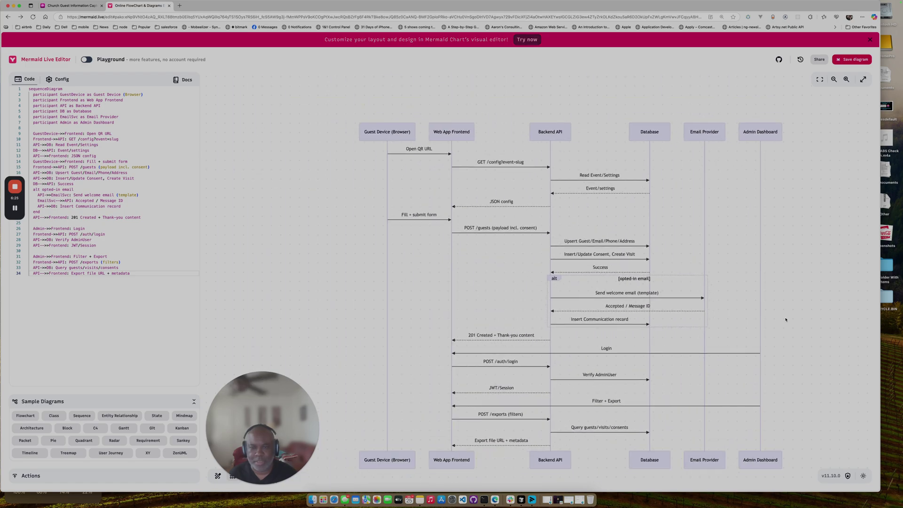
pyautogui.scroll(-1, 786, 319)
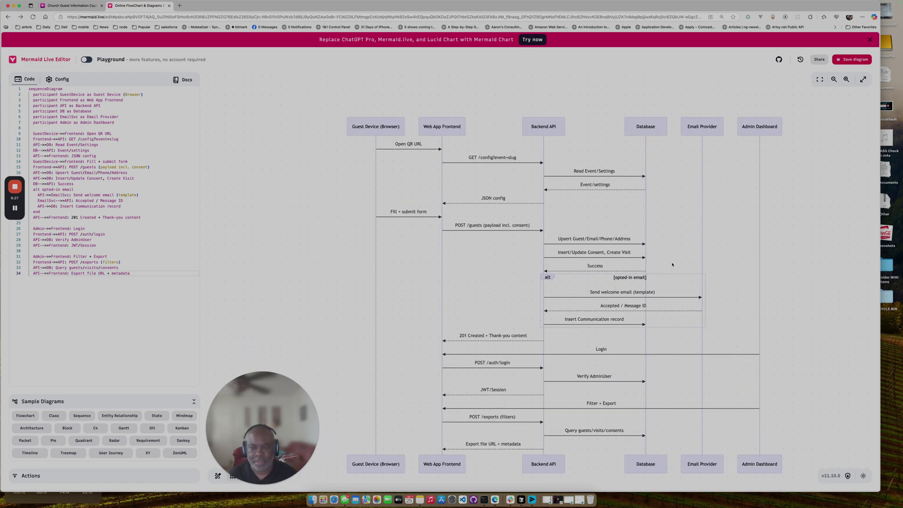
pyautogui.moveTo(672, 264); pyautogui.dragTo(663, 245)
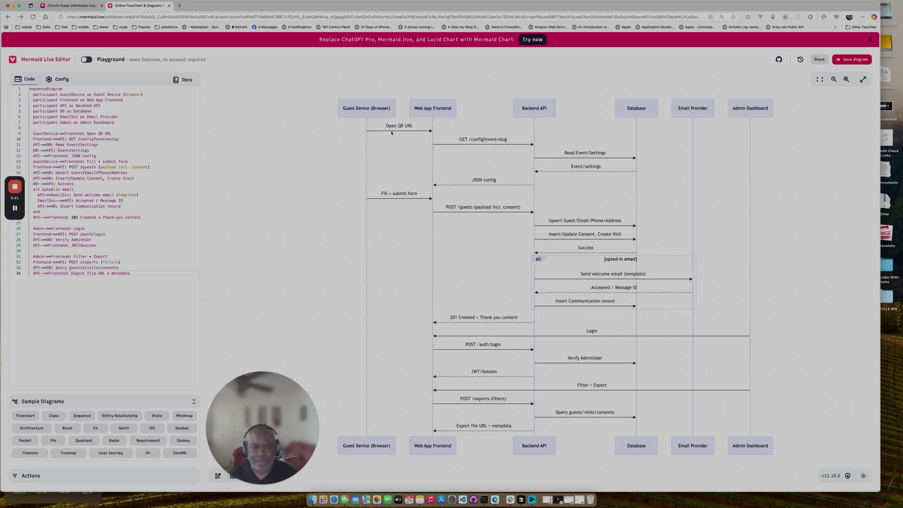
pyautogui.scroll(-2, 414, 133)
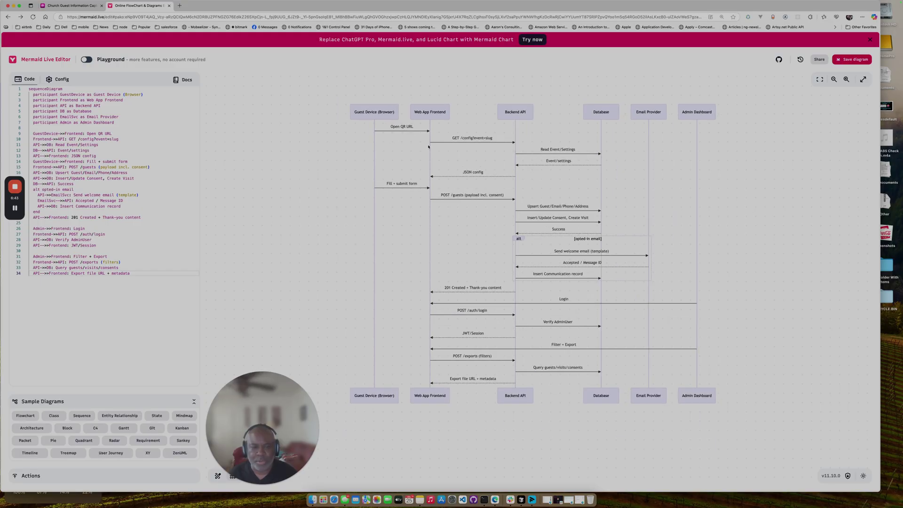
pyautogui.scroll(3, 429, 147)
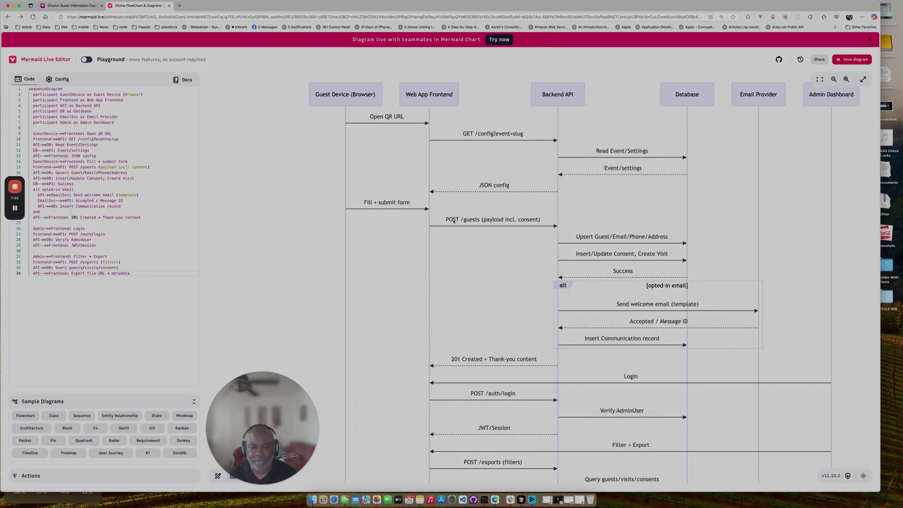
# Zoom out and pan the sequence diagram until all six participants fit on the canvas.
pyautogui.scroll(2, 497, 221)
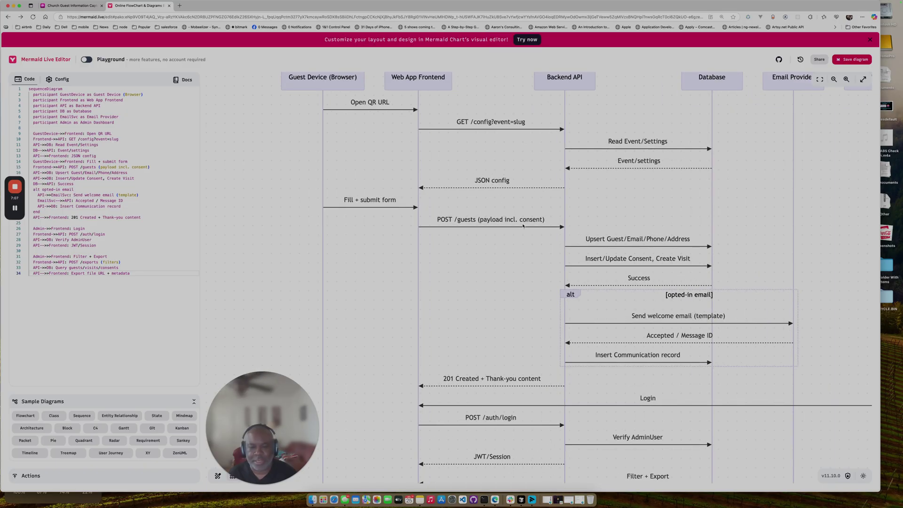
pyautogui.scroll(2, 567, 237)
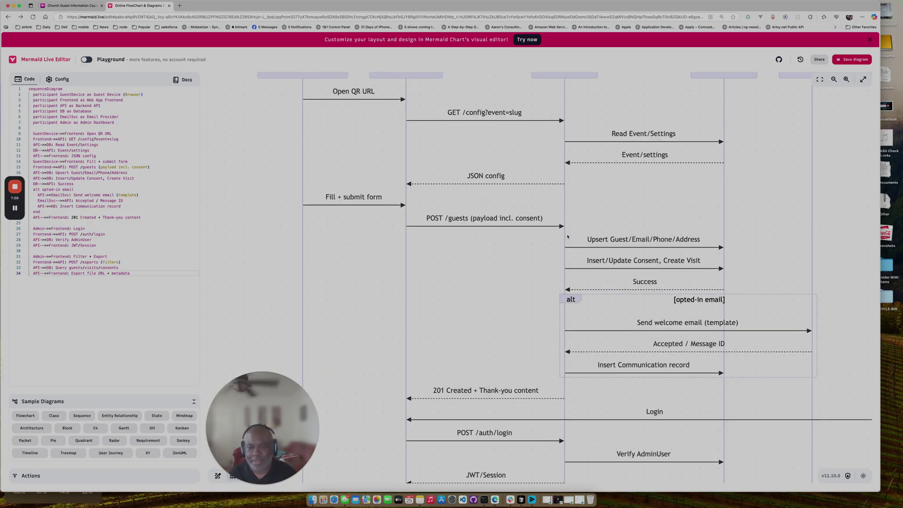
pyautogui.scroll(-5, 567, 237)
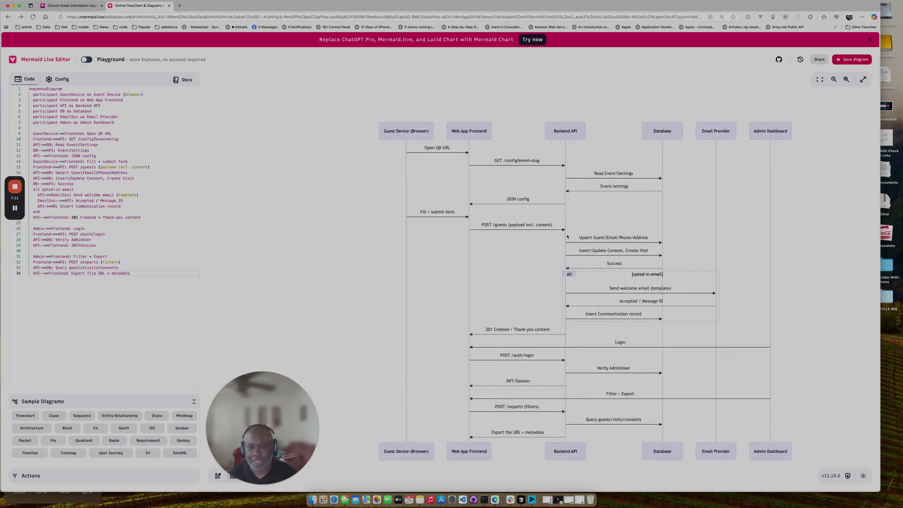
pyautogui.scroll(2, 567, 236)
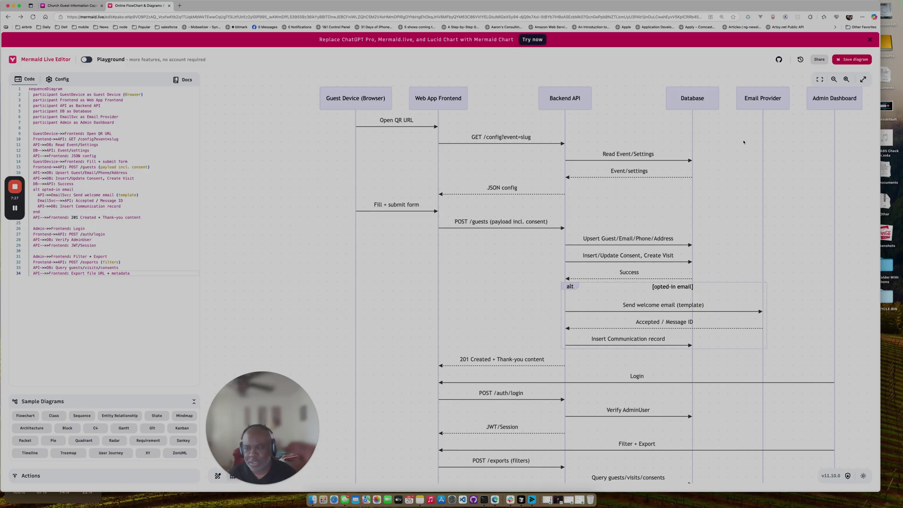
pyautogui.scroll(-2, 734, 282)
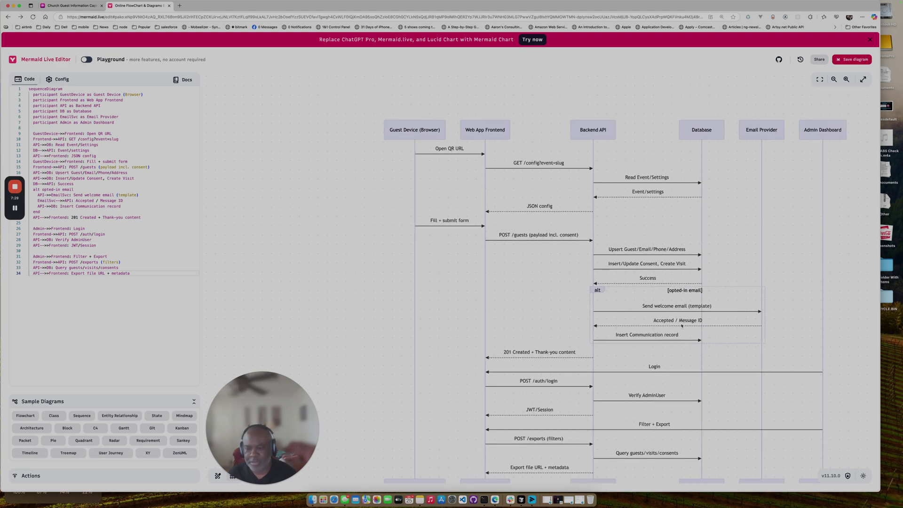
pyautogui.scroll(3, 668, 318)
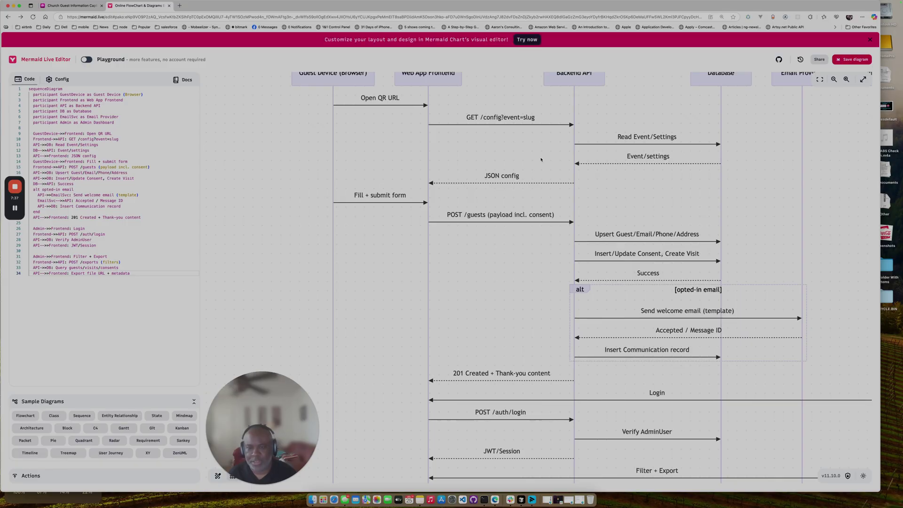
pyautogui.scroll(-3, 604, 211)
pyautogui.moveTo(631, 137); pyautogui.dragTo(599, 122)
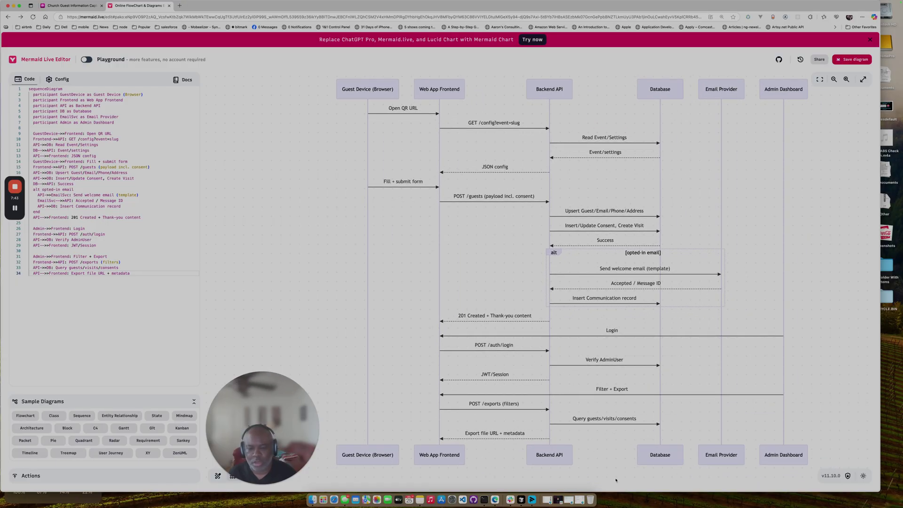